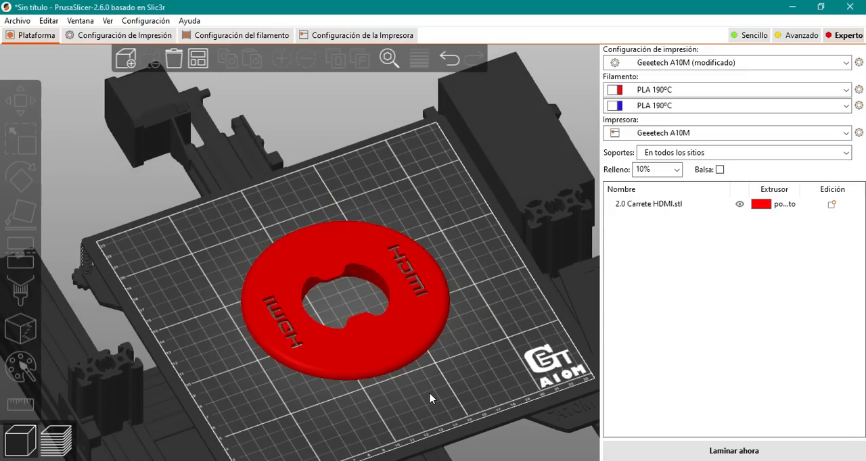
- Examine the bridge model lying on the print bed from several angles
drag(428, 392, 386, 294)
drag(390, 382, 378, 406)
drag(440, 388, 325, 255)
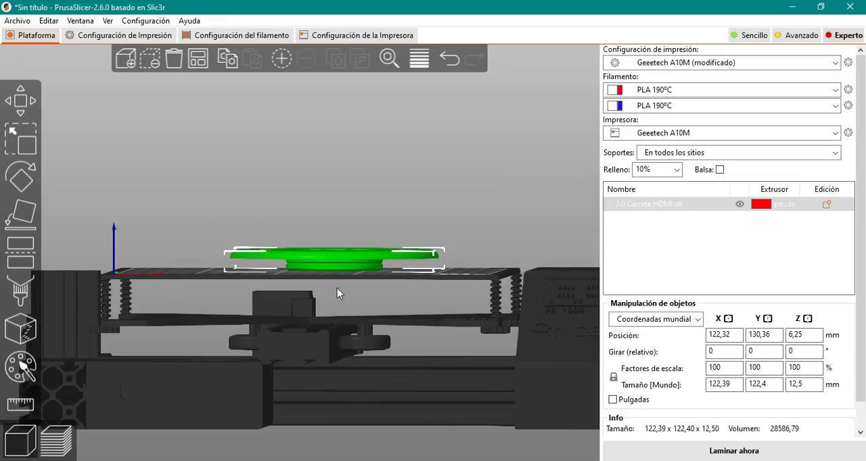
- Examine the HDMI reel's underside, top face, lettering and overhanging rim from several angles
drag(337, 292, 351, 238)
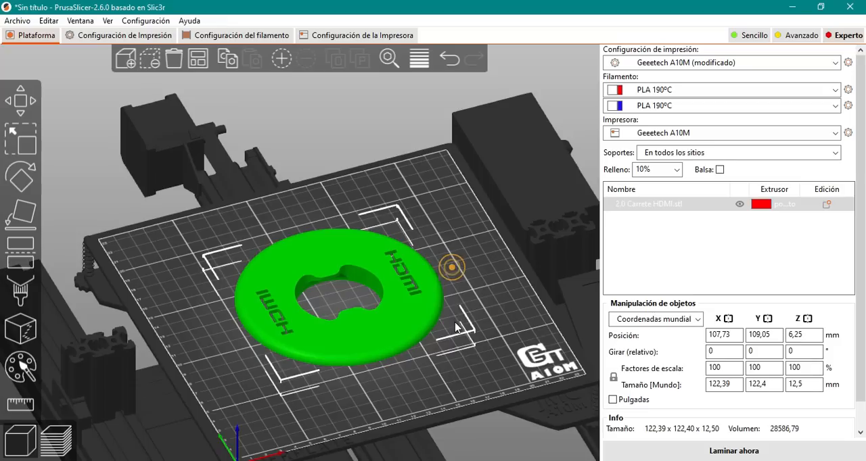
drag(451, 265, 474, 271)
drag(351, 310, 380, 318)
drag(394, 380, 404, 358)
click(463, 263)
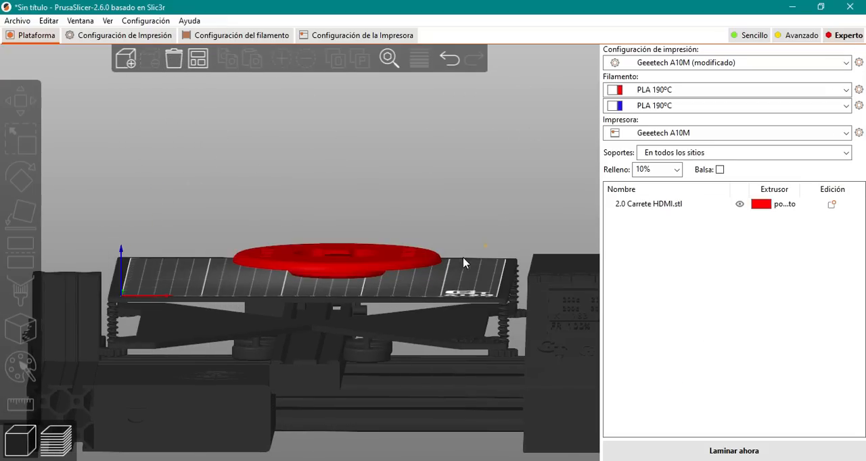
drag(414, 279, 430, 259)
scroll(429, 259, down, 2)
scroll(429, 259, up, 3)
drag(263, 146, 264, 130)
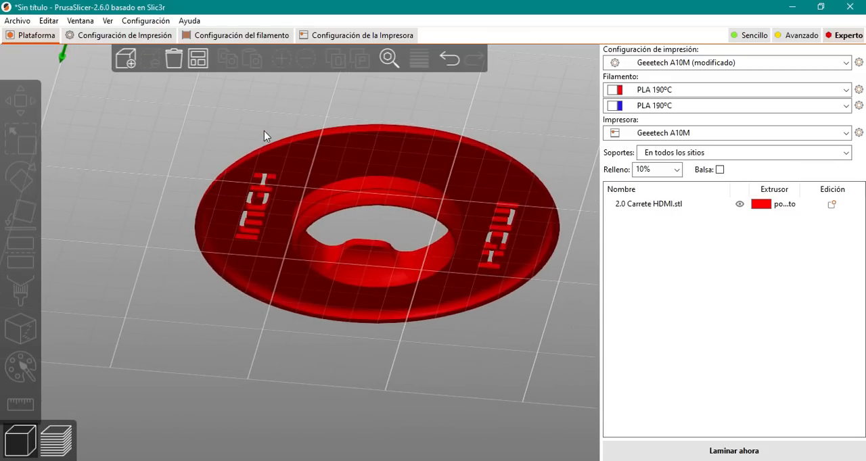
drag(487, 345, 396, 244)
click(396, 245)
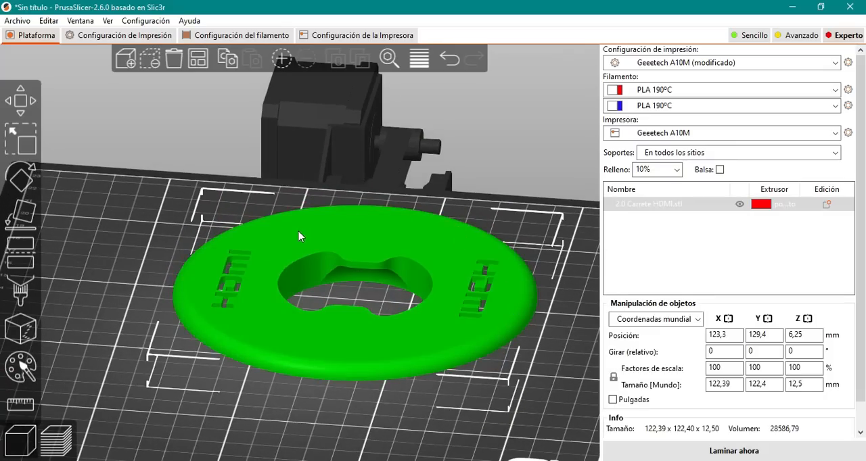
drag(138, 400, 156, 378)
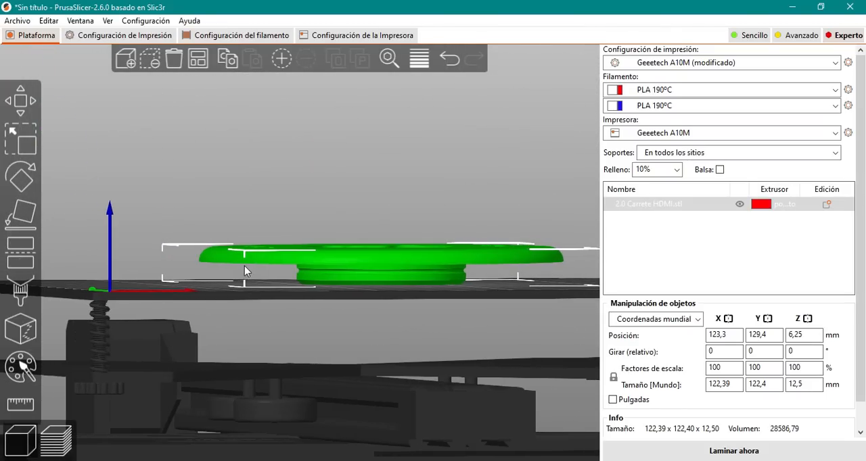
drag(284, 300, 273, 297)
drag(330, 327, 341, 347)
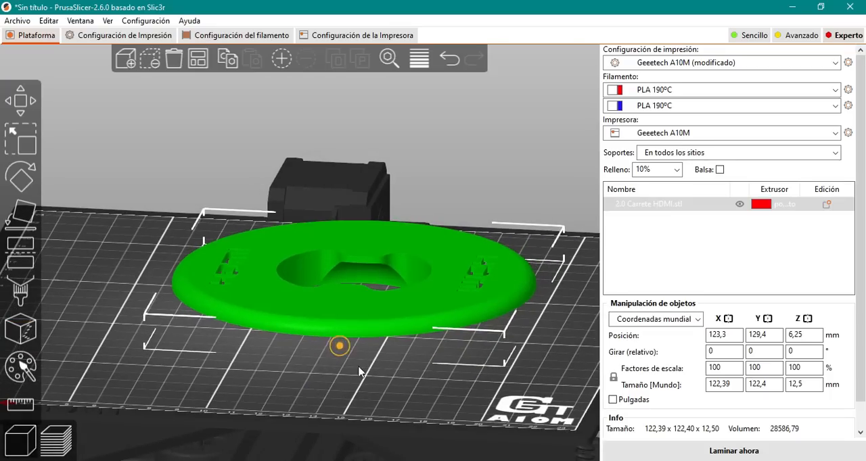
- Slice the HDMI reel in its current orientation, check the generated supports in the layer preview and return to the model view
click(719, 448)
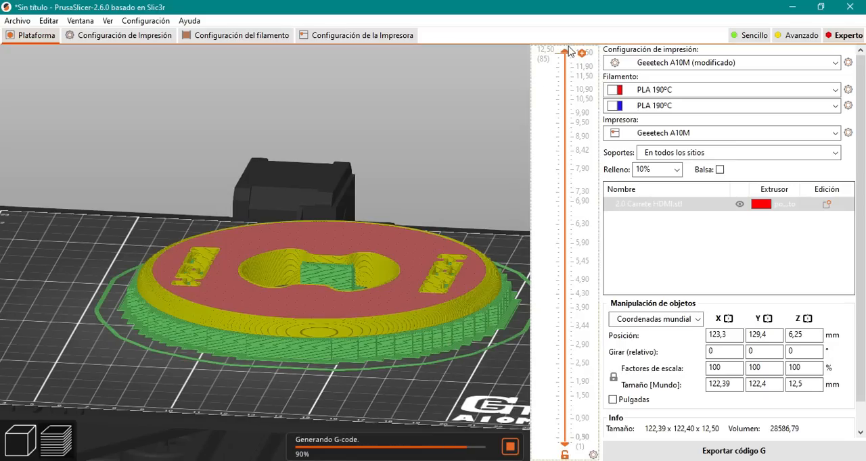
drag(566, 61, 546, 62)
click(21, 410)
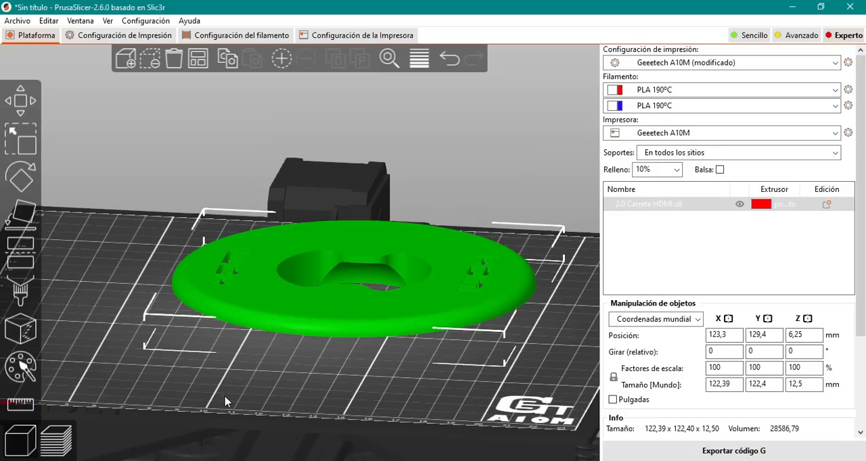
- Flip the HDMI reel so its wide flat face with the cut-out lettering rests on the bed
drag(223, 397, 241, 408)
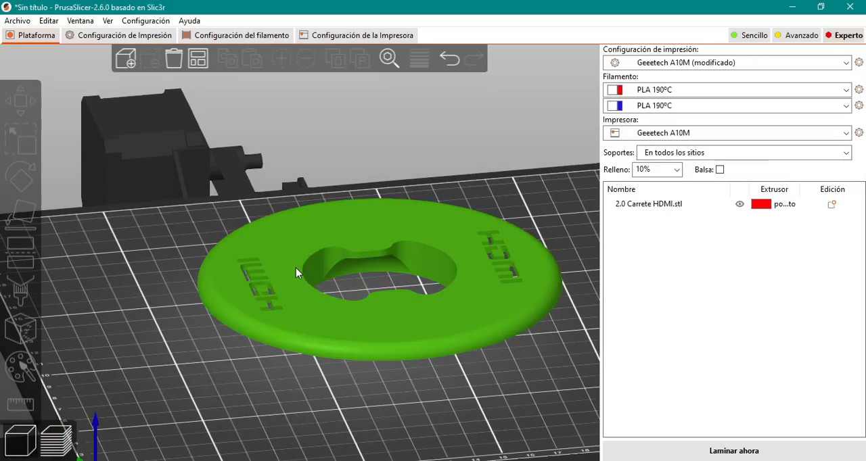
click(295, 269)
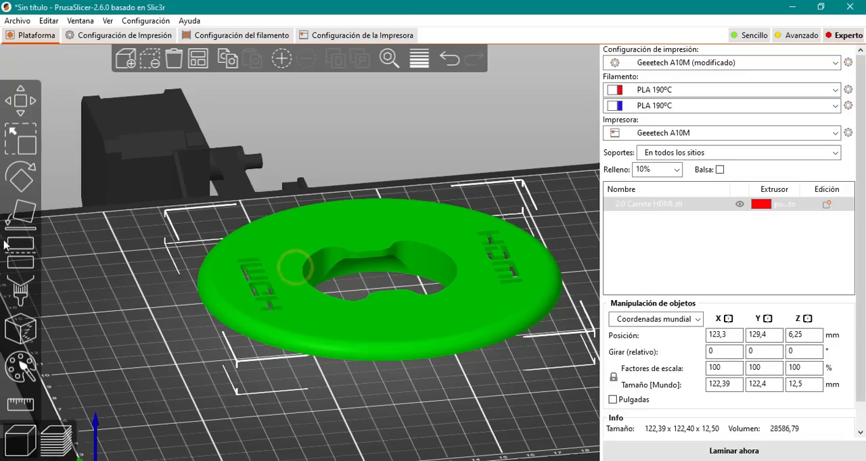
click(17, 211)
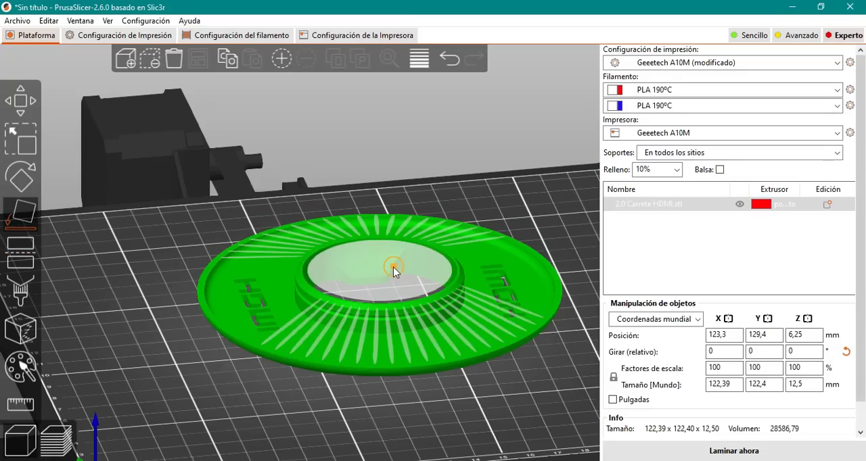
click(218, 385)
- Slice the flipped HDMI reel and inspect where supports are generated around its rim and central ring
mouse_move(385, 405)
mouse_down()
mouse_move(380, 386)
mouse_move(377, 410)
mouse_move(388, 429)
mouse_move(399, 400)
mouse_move(380, 418)
mouse_move(381, 437)
mouse_move(381, 391)
mouse_move(396, 412)
mouse_move(390, 421)
mouse_up()
click(766, 453)
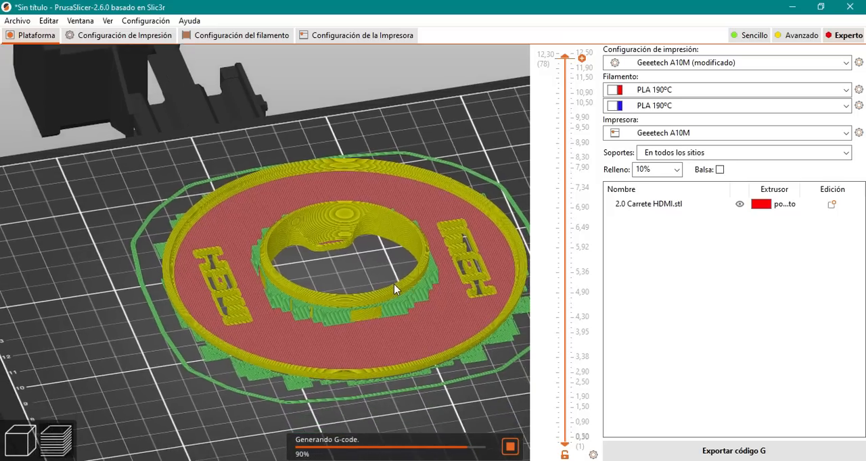
drag(394, 288, 455, 380)
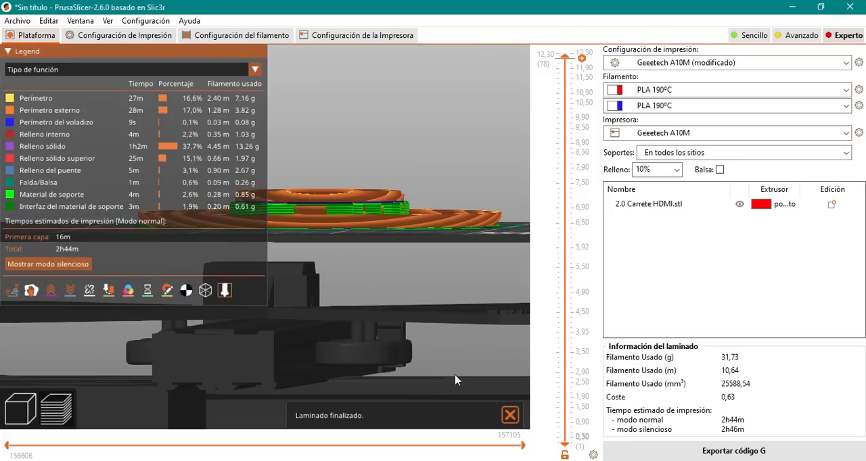
drag(499, 230, 349, 259)
scroll(307, 294, down, 5)
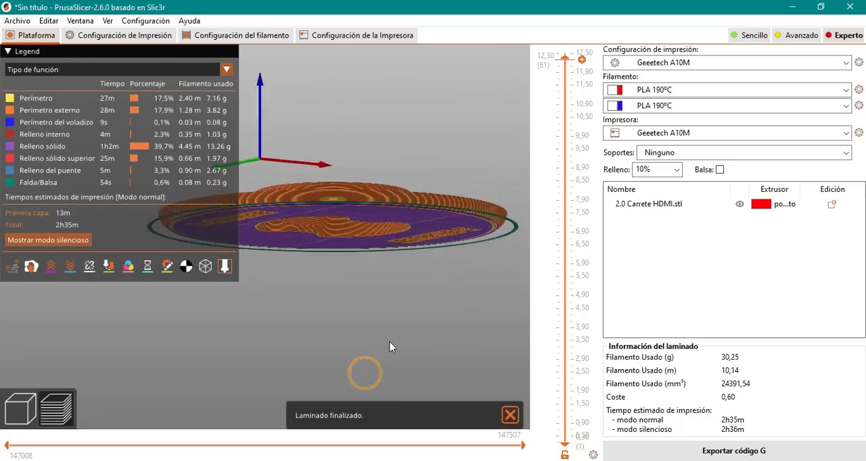
drag(389, 347, 358, 392)
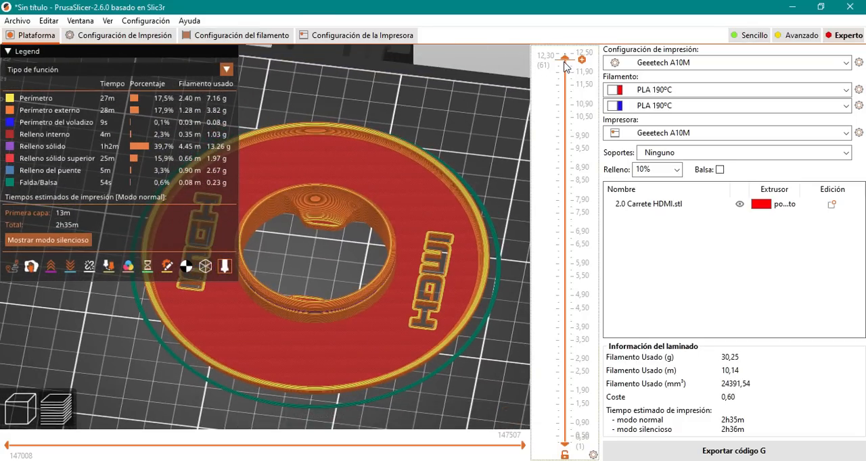
- Limit the sliced preview to the 4,30 mm layer and examine the overhang of the reel's curved outer edge
drag(567, 63, 554, 411)
drag(474, 374, 494, 315)
drag(563, 409, 564, 314)
drag(484, 245, 304, 420)
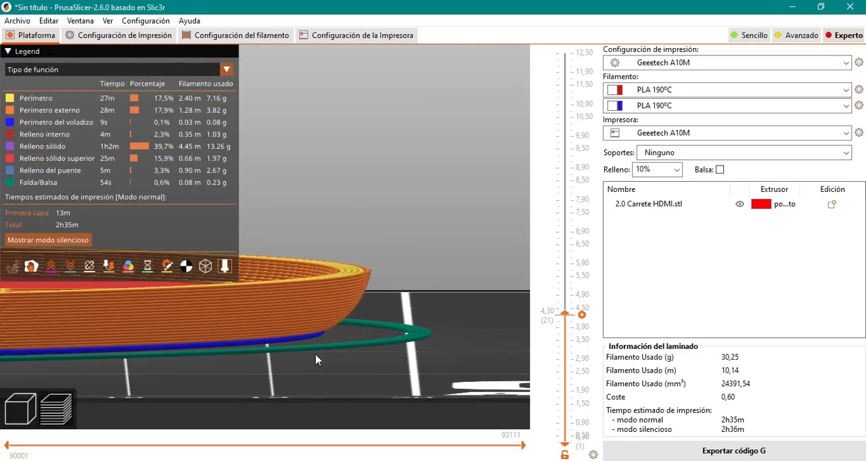
drag(376, 273, 357, 337)
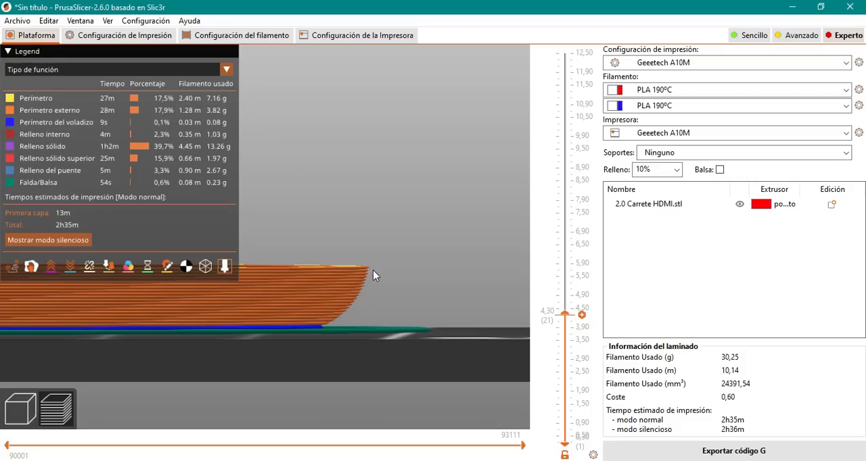
drag(364, 310, 352, 309)
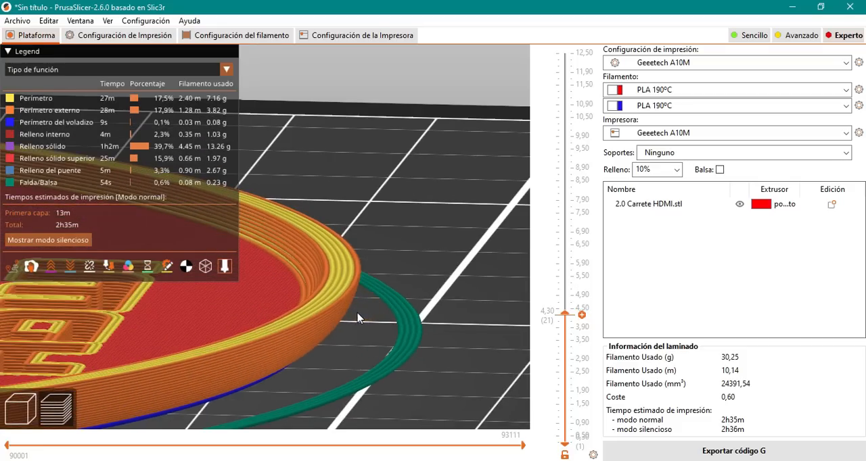
- Raise the preview to the 9,30 mm layer and inspect the overhang perimeter above the central ring's groove
drag(558, 311, 562, 245)
drag(350, 340, 325, 384)
drag(582, 245, 582, 155)
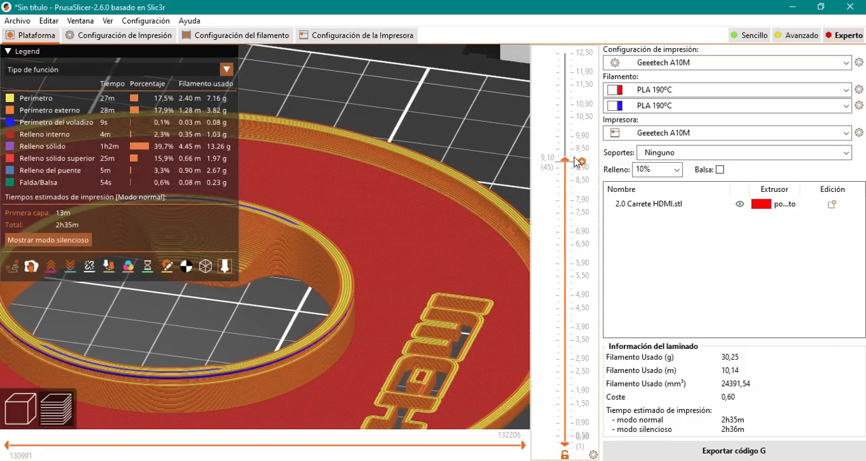
drag(399, 367, 360, 295)
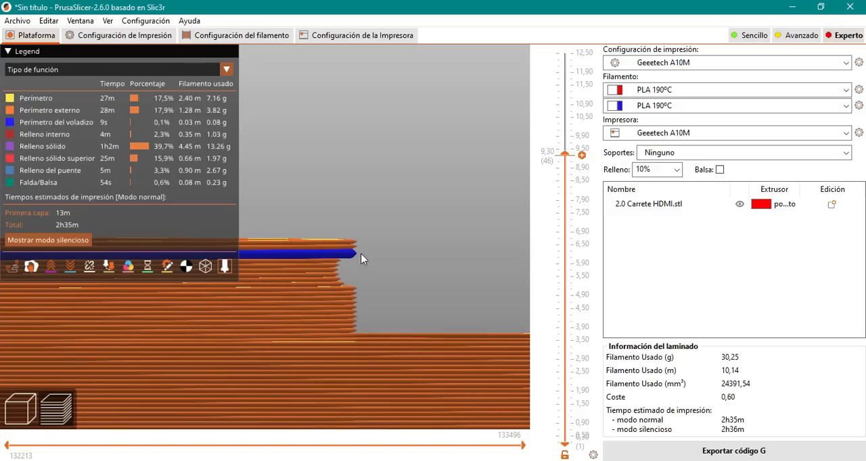
scroll(404, 326, up, 4)
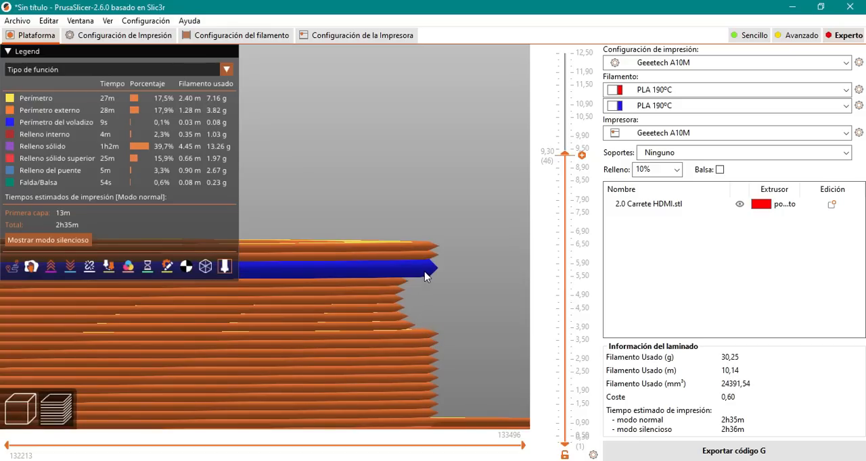
drag(424, 277, 424, 282)
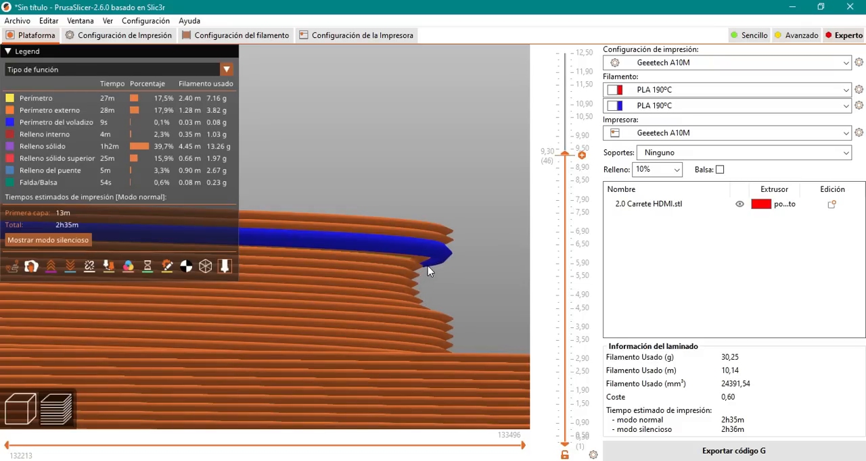
- Examine the central ring's overhang perimeter from the opposite side, close up and in the context of the whole reel
scroll(454, 261, down, 10)
drag(269, 339, 284, 342)
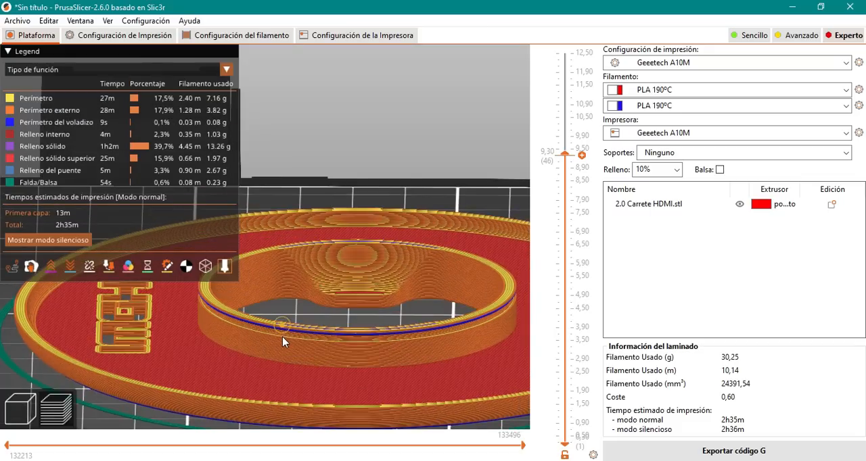
scroll(187, 300, up, 6)
drag(196, 367, 189, 341)
drag(162, 313, 332, 290)
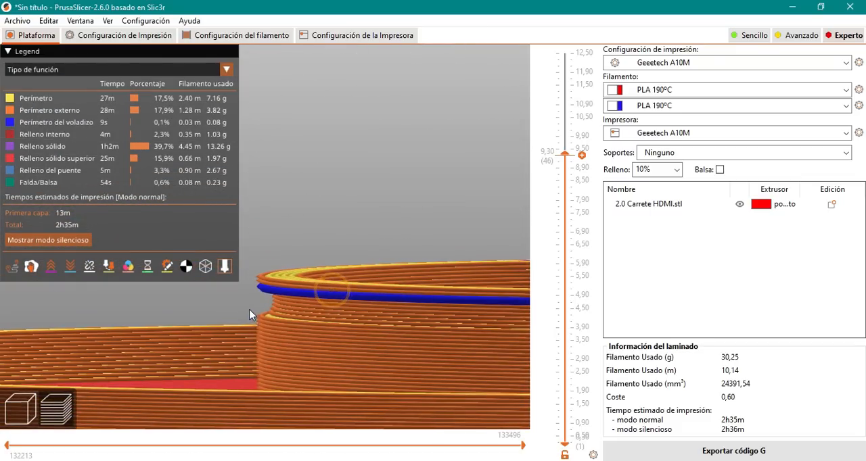
scroll(274, 301, up, 6)
right_drag(282, 355, 297, 338)
drag(297, 338, 293, 327)
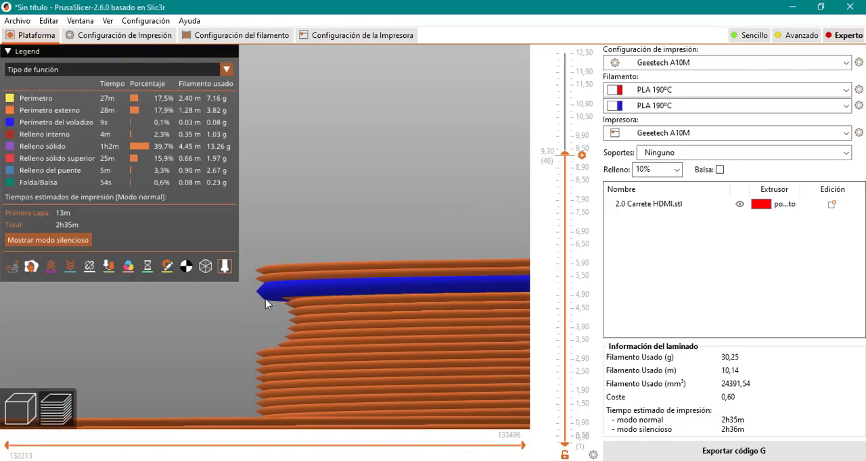
drag(273, 303, 351, 324)
scroll(288, 294, down, 5)
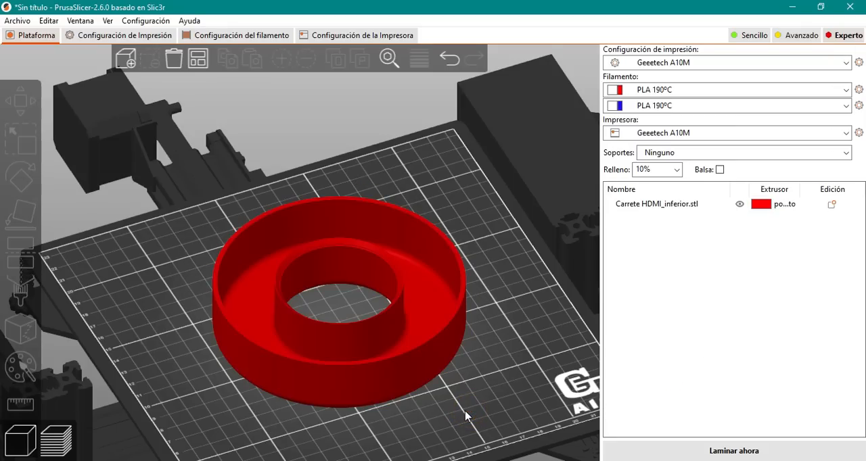
- Examine the lower HDMI reel part, focusing on the small lip and groove inside its central ring
drag(459, 361, 477, 362)
scroll(402, 284, up, 5)
click(387, 297)
drag(367, 292, 352, 206)
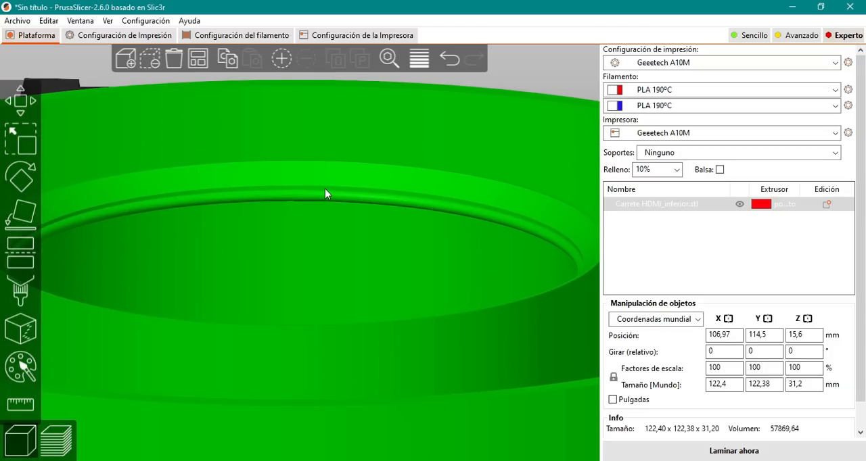
scroll(313, 206, down, 10)
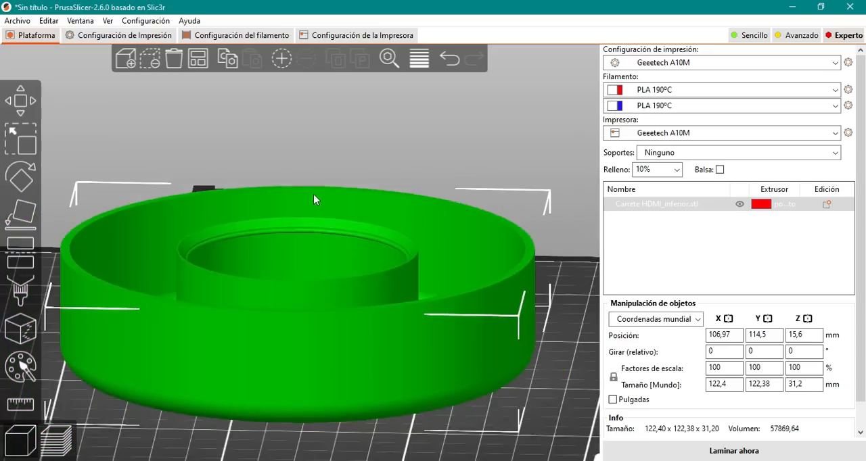
drag(484, 400, 264, 229)
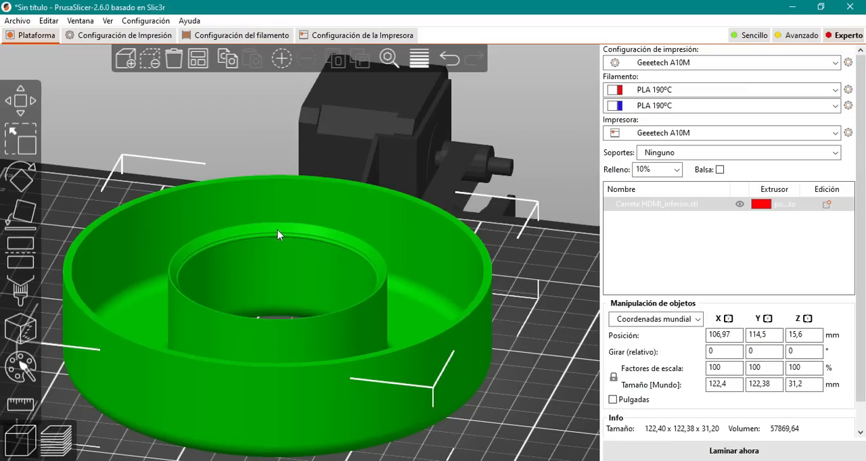
scroll(322, 272, up, 1)
scroll(324, 274, down, 9)
drag(335, 379, 370, 401)
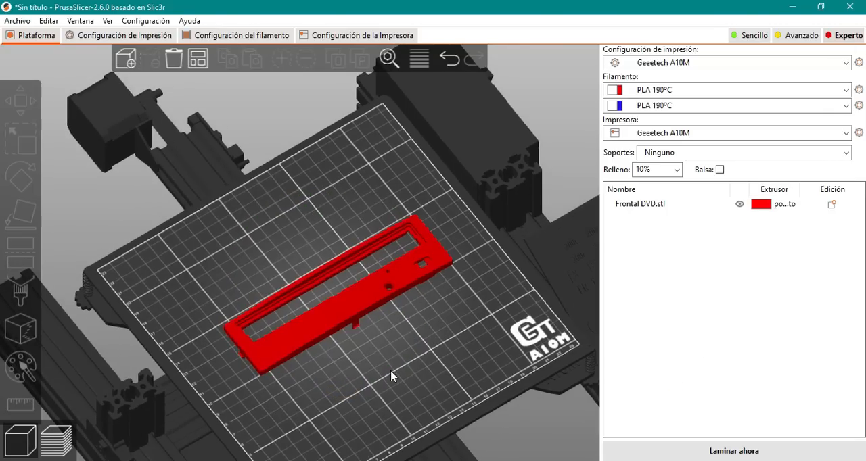
- Select the DVD front panel and examine its face from above and its clips from the side
scroll(410, 347, up, 5)
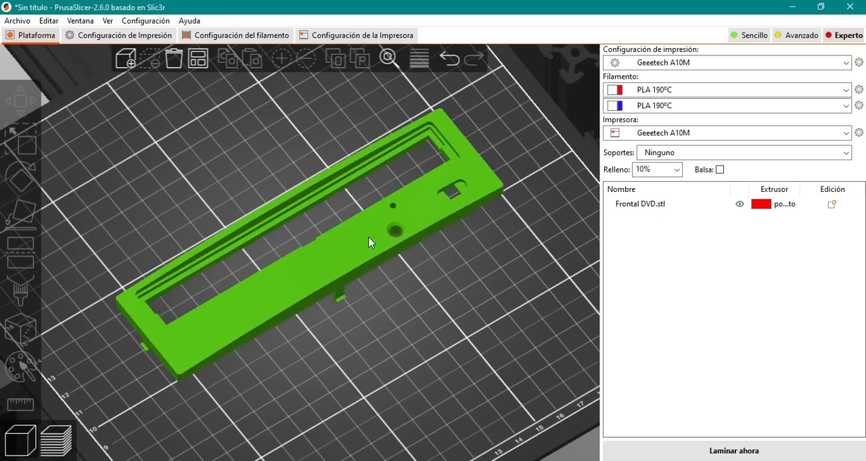
click(370, 241)
drag(404, 301, 379, 292)
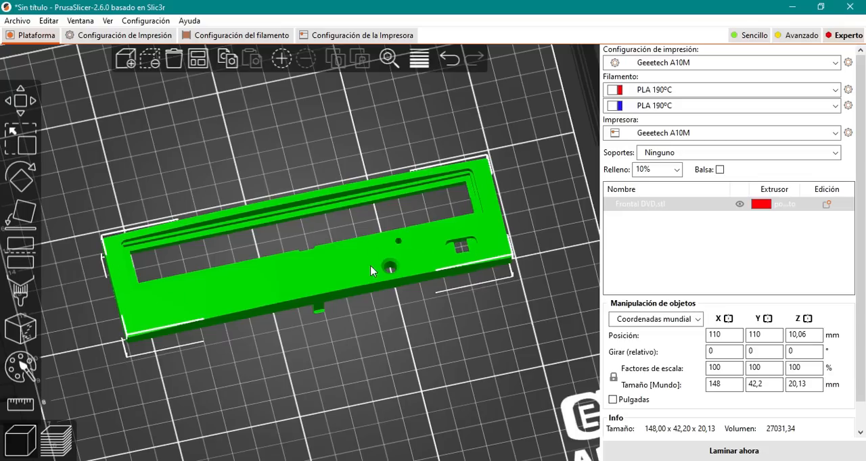
drag(399, 325, 384, 349)
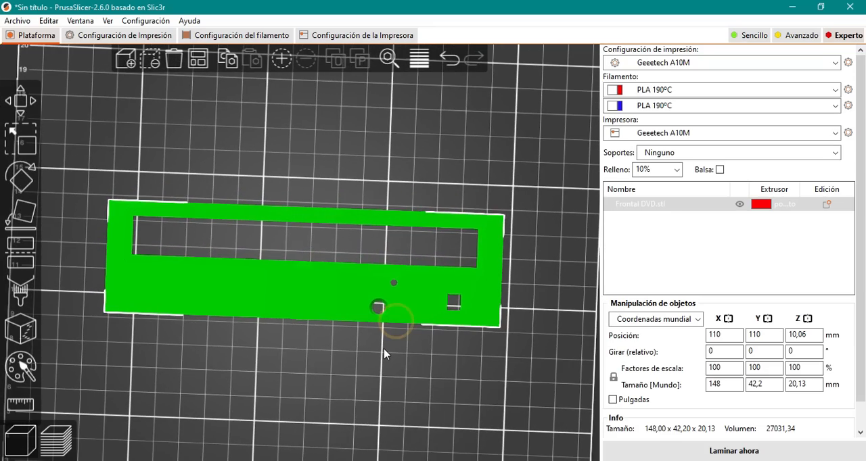
drag(434, 378, 429, 315)
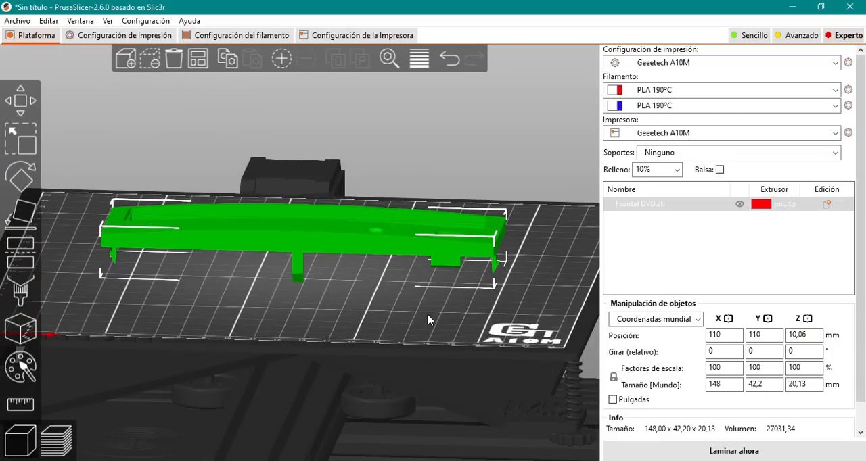
- Lay the DVD front panel flat with its front face on the bed using Place on Face, and view it from the side
drag(343, 324, 267, 318)
key(6)
drag(116, 281, 211, 303)
key(3)
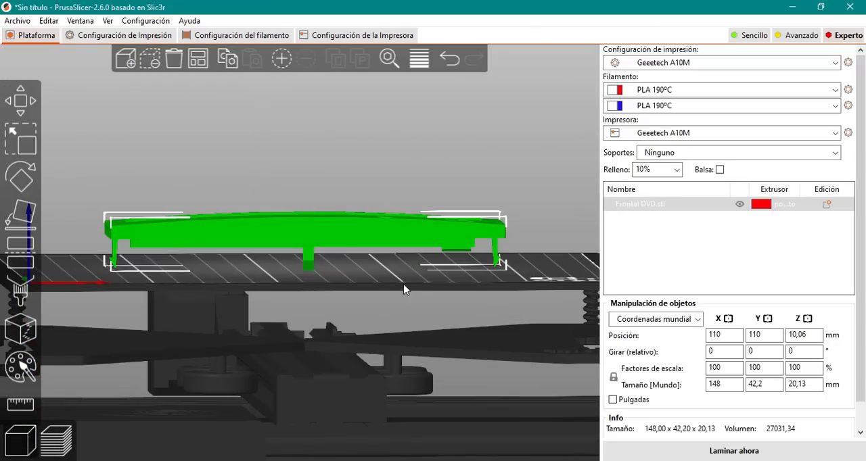
drag(405, 286, 401, 284)
click(254, 369)
click(255, 233)
click(34, 215)
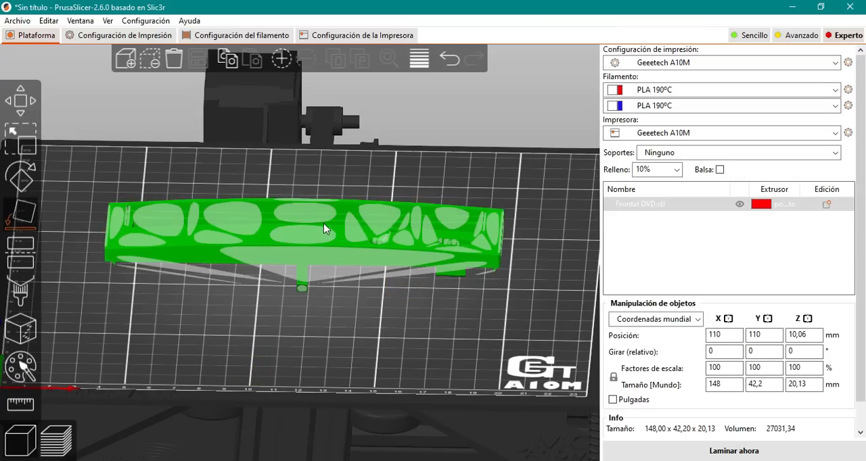
click(306, 233)
click(357, 361)
mouse_move(357, 361)
mouse_down()
mouse_move(360, 333)
mouse_move(361, 347)
mouse_up()
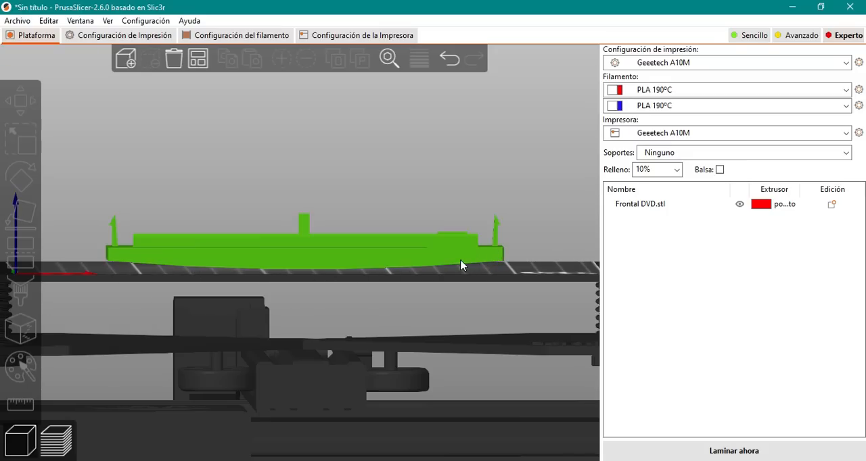
- Stand the DVD front panel upright on its long edge nearest the button holes using Place on Face
drag(110, 260, 345, 318)
click(293, 275)
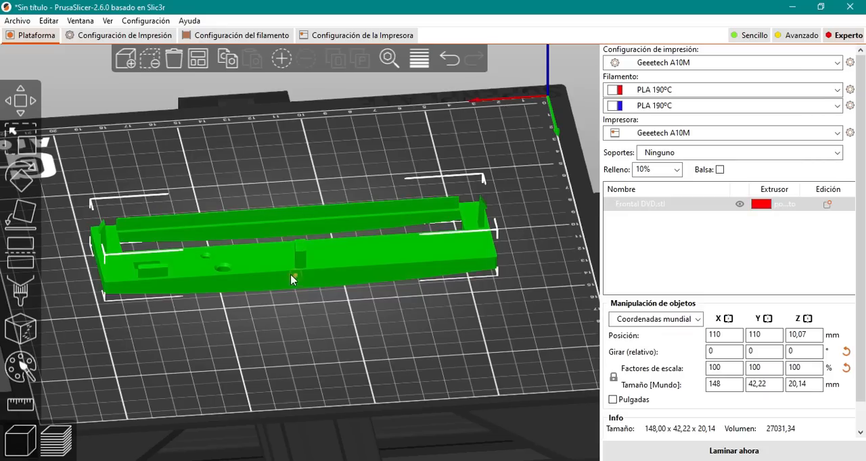
click(22, 220)
click(345, 277)
click(326, 284)
- Examine the upright front panel from the front, underneath, behind and above, focusing on its long opening and protruding rear clips
drag(320, 303, 50, 215)
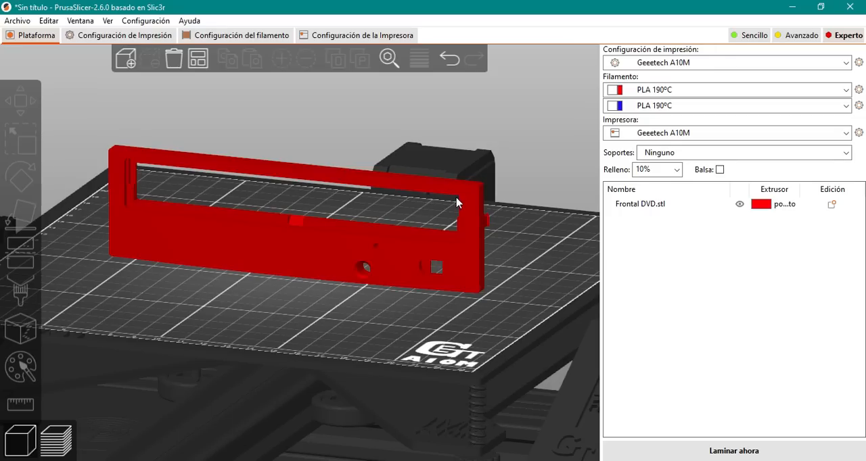
drag(308, 300, 201, 215)
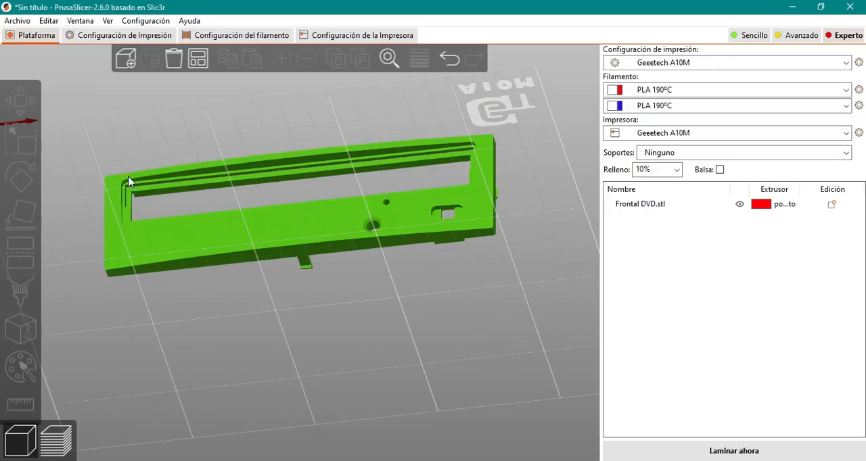
drag(419, 267, 317, 293)
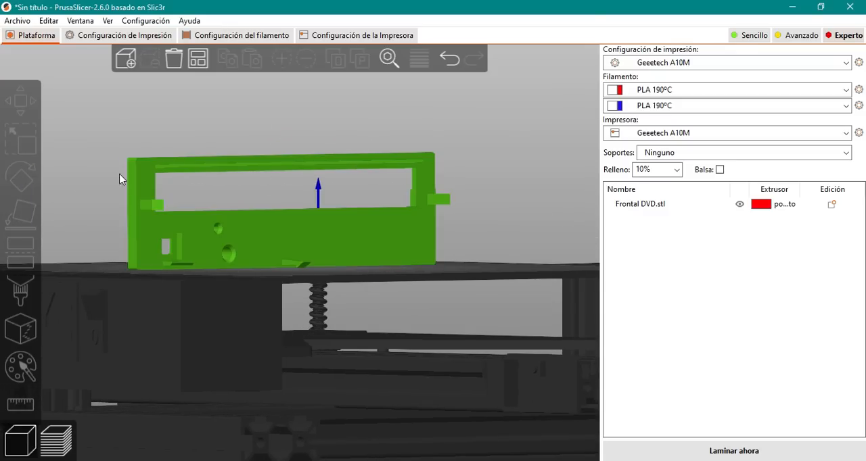
drag(120, 178, 442, 190)
drag(387, 177, 336, 322)
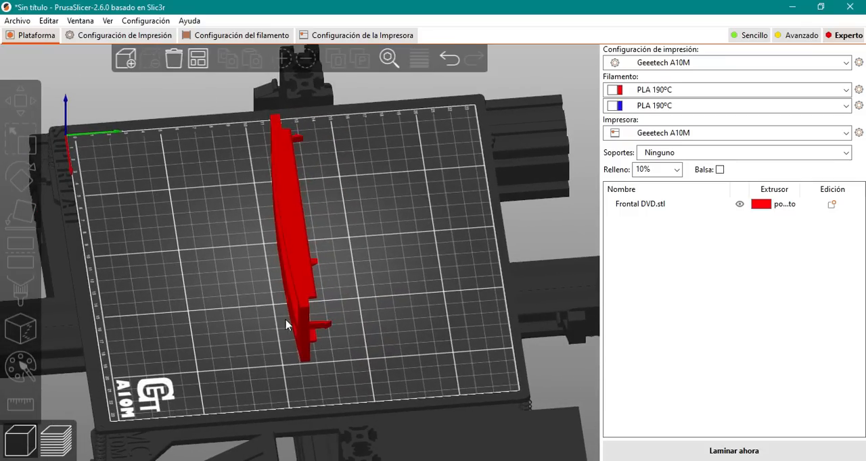
drag(174, 329, 265, 327)
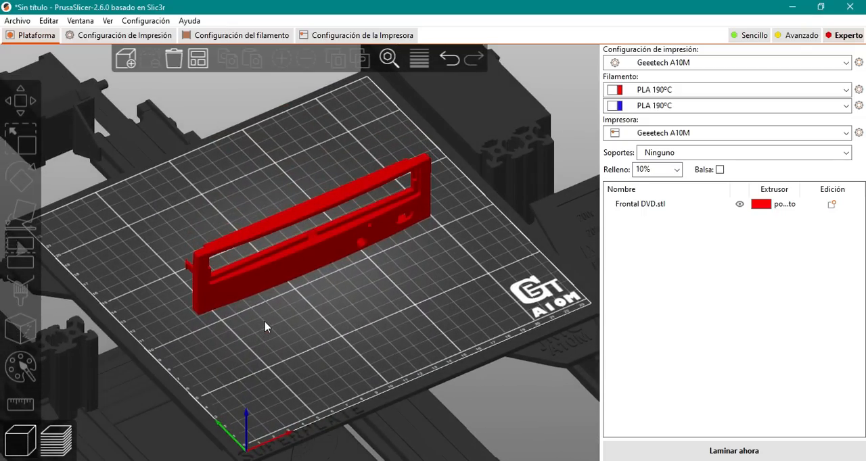